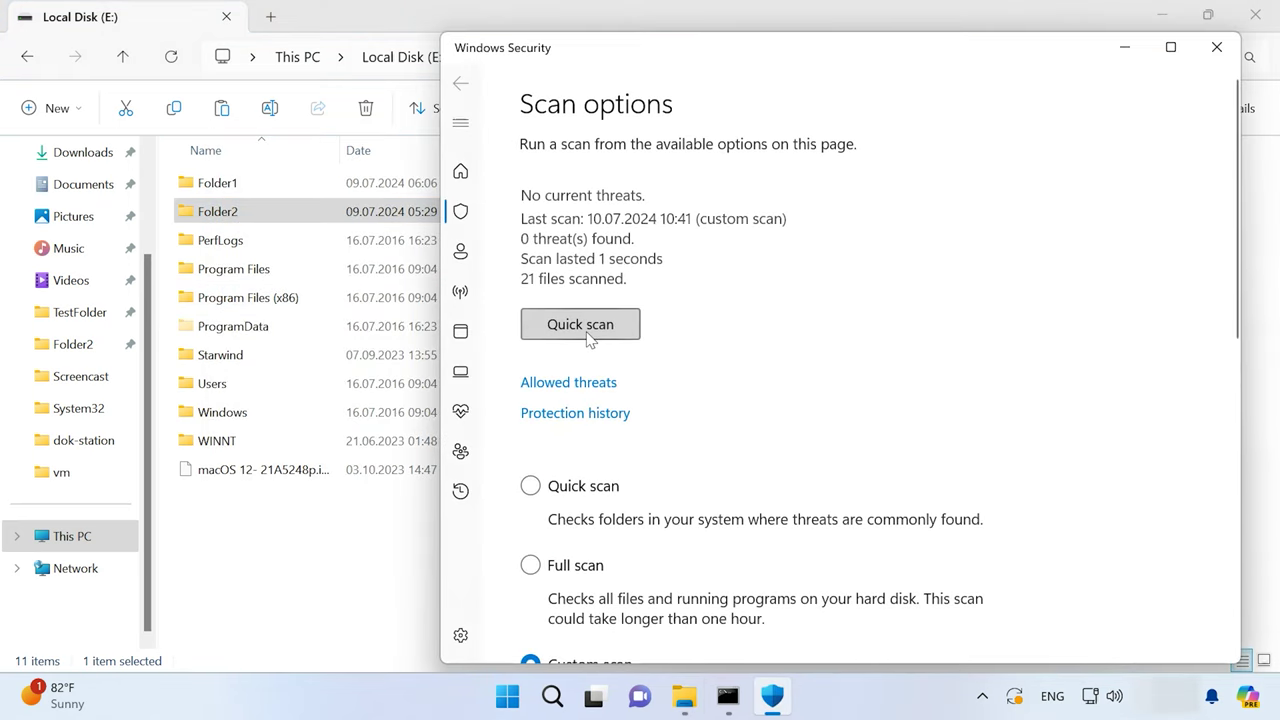
Run a quick antivirus scan of the system.
left_click(588, 338)
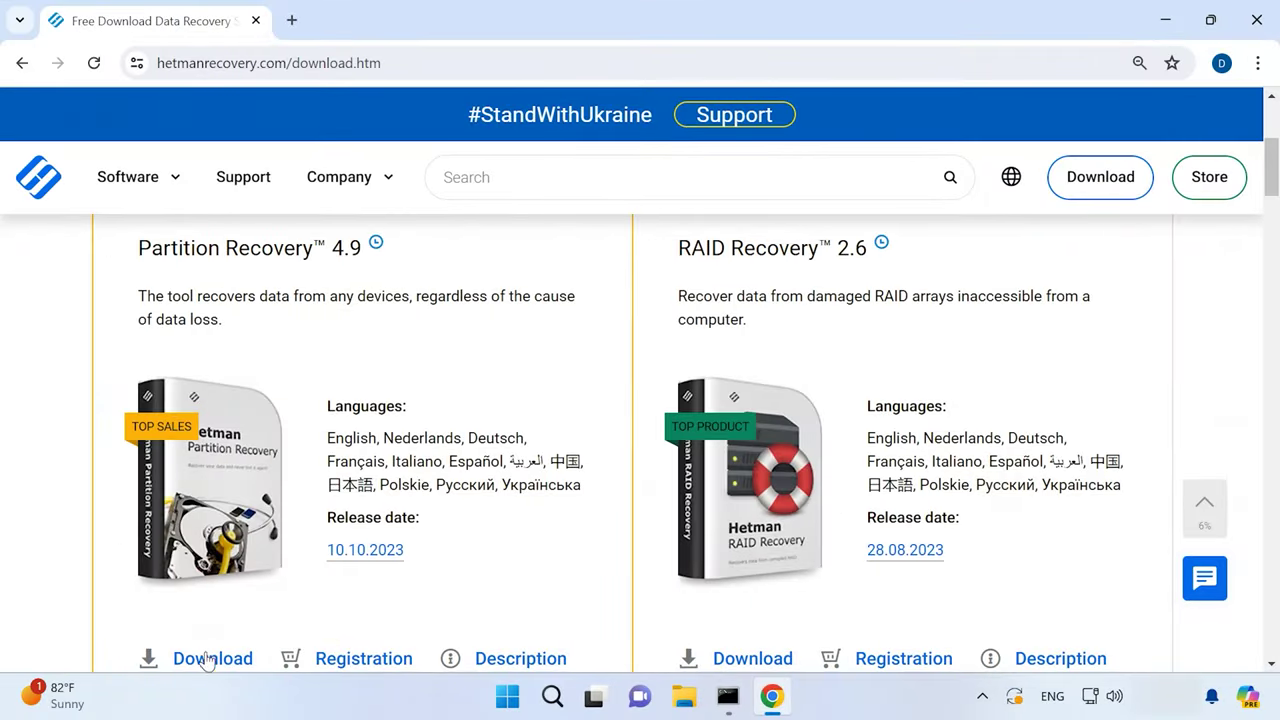
Download the installation file of Hetman Partition Recovery from the vendor's website.
left_click(206, 659)
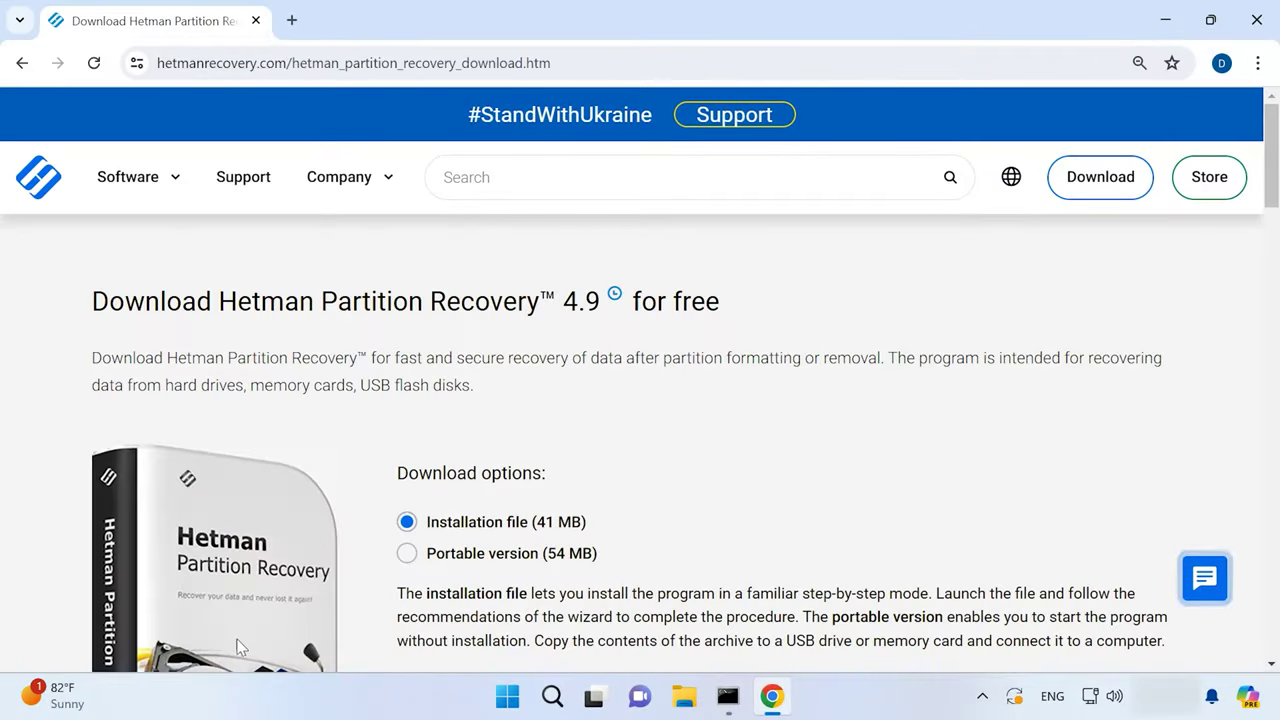
scroll(553, 545, "down", 2)
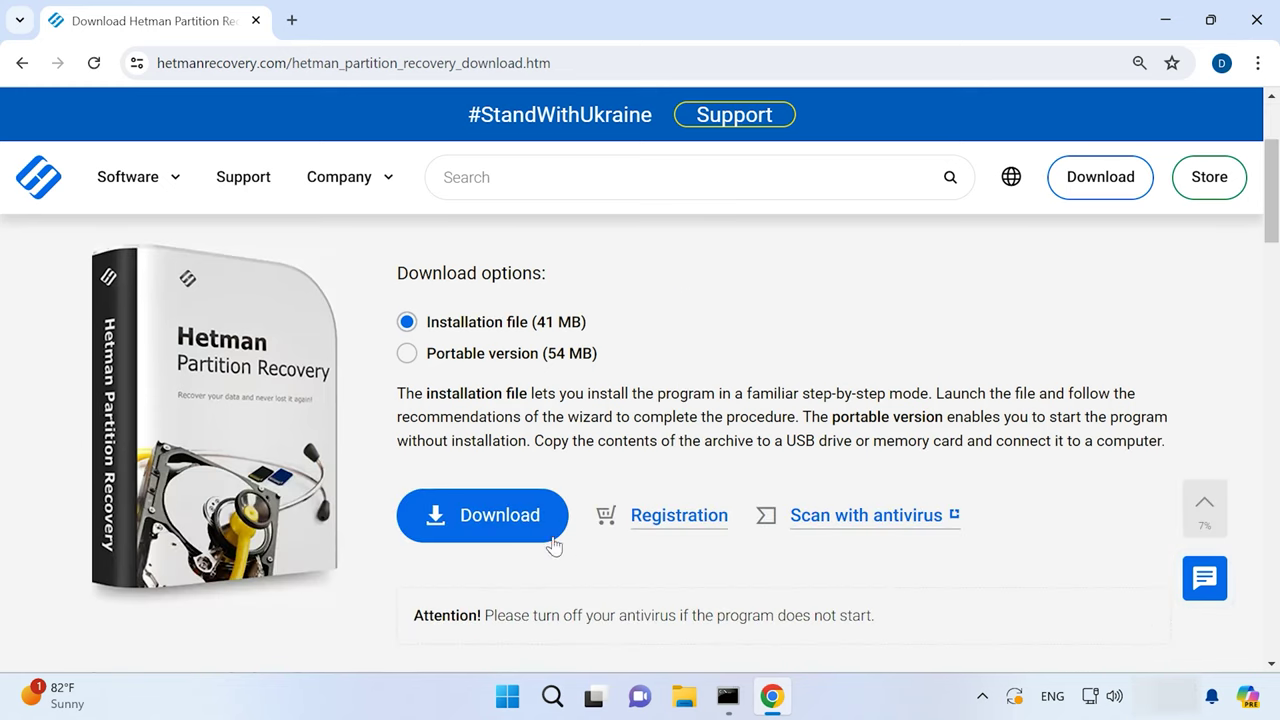
left_click(500, 532)
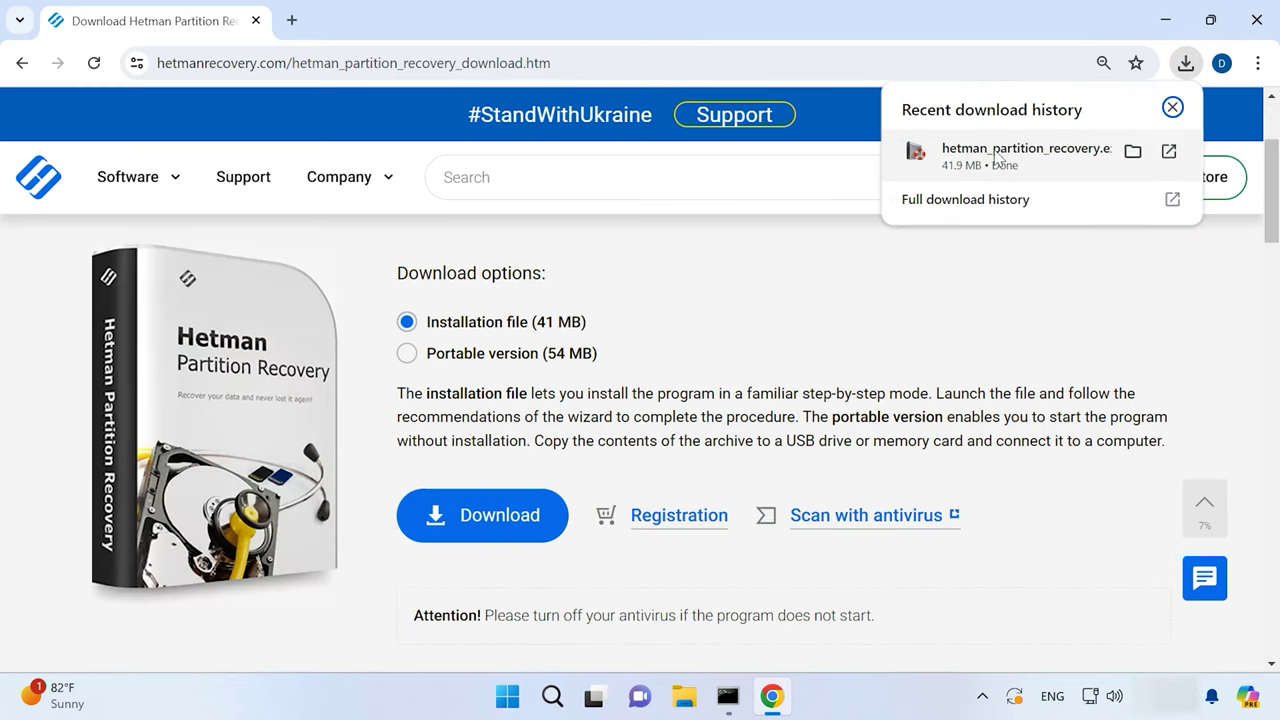
mouse_move(1011, 178)
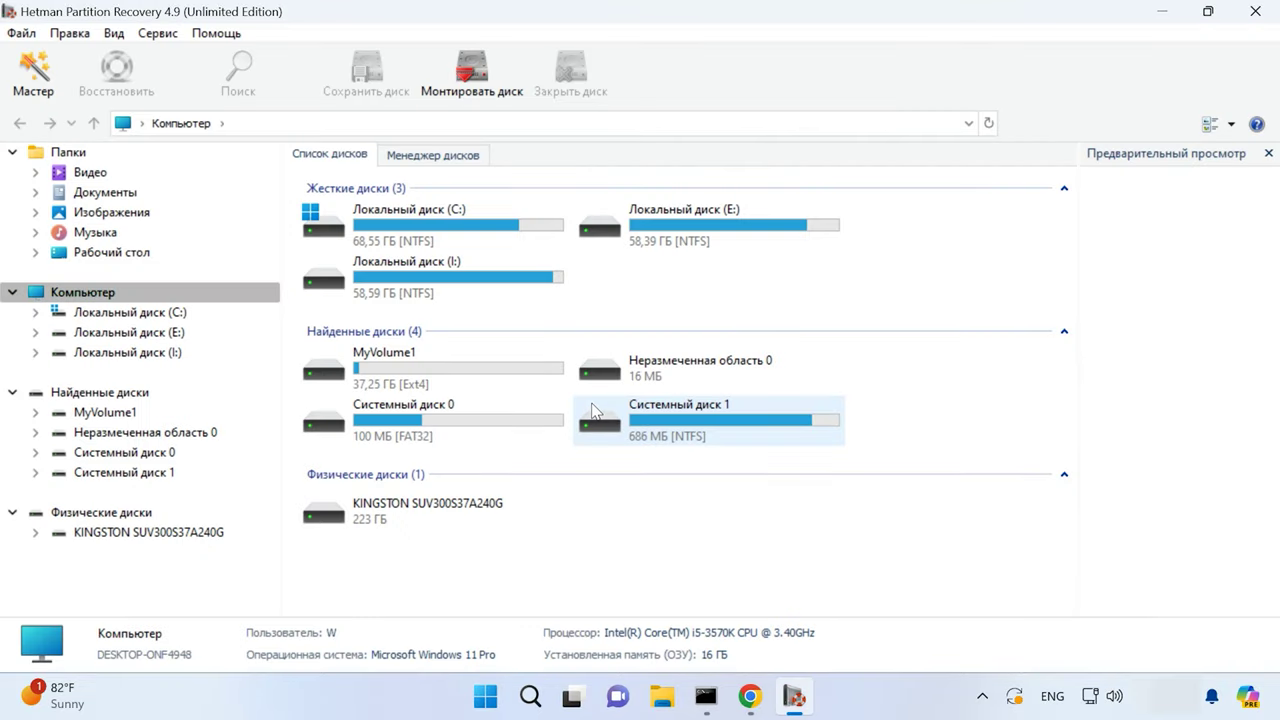
Analyse Local Disk (E:) in Hetman Partition Recovery with the quick scan (Быстрое сканирование) and finish the wizard.
left_click(716, 246)
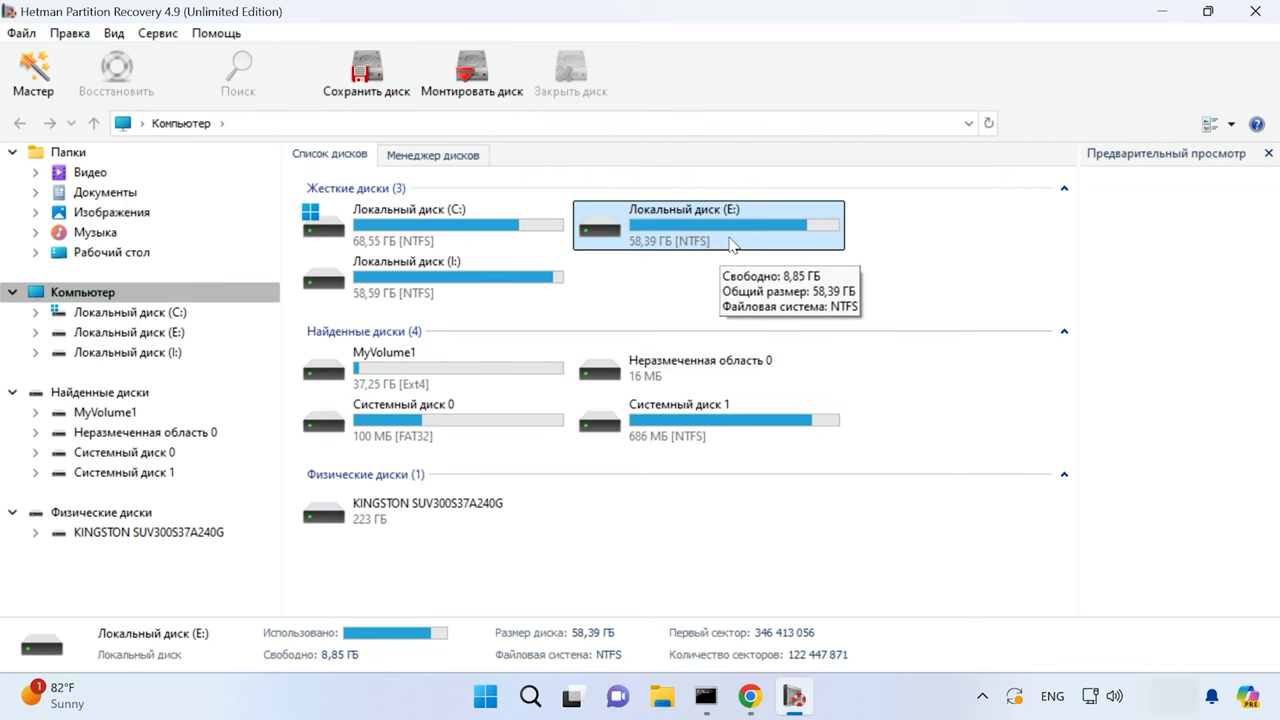
right_click(731, 242)
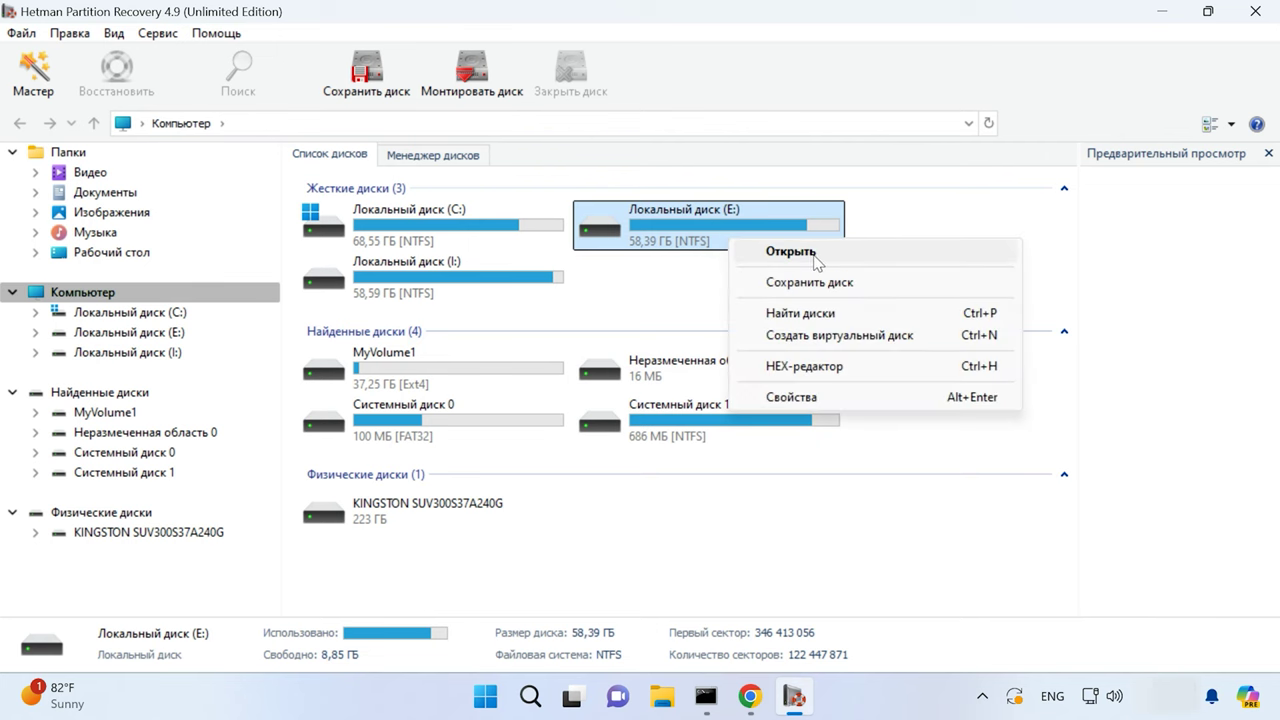
left_click(790, 252)
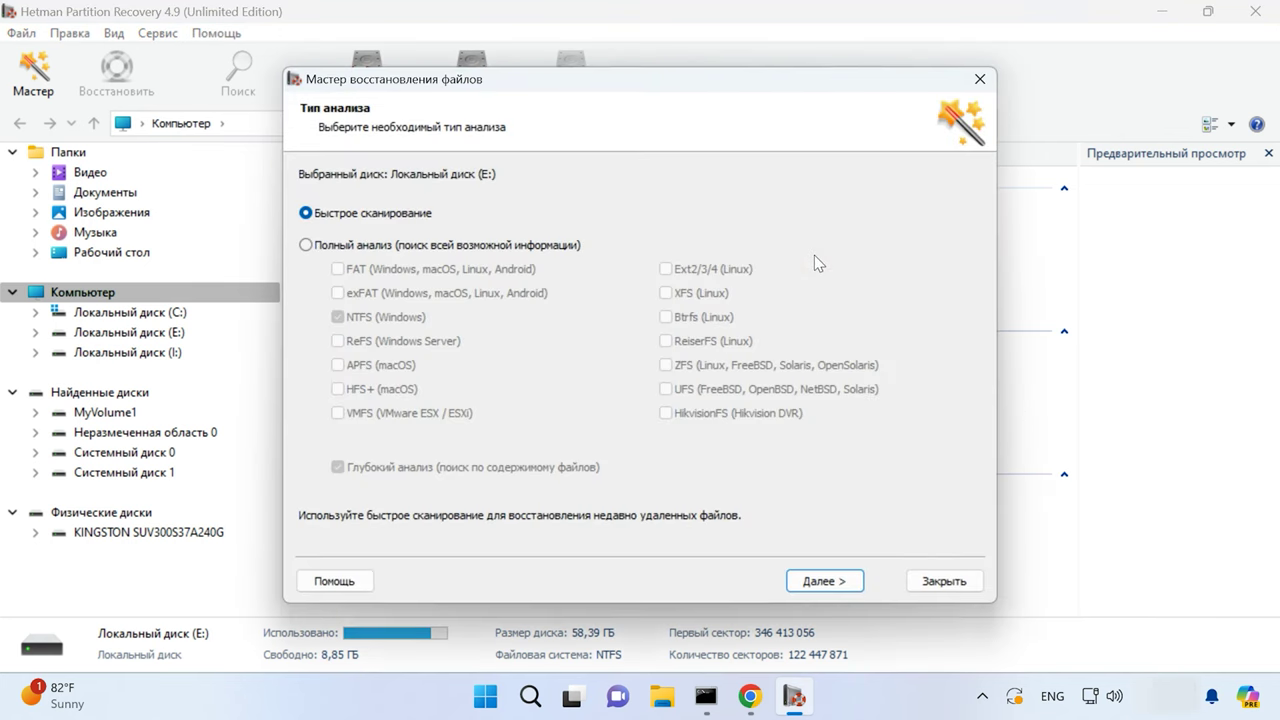
left_click(340, 243)
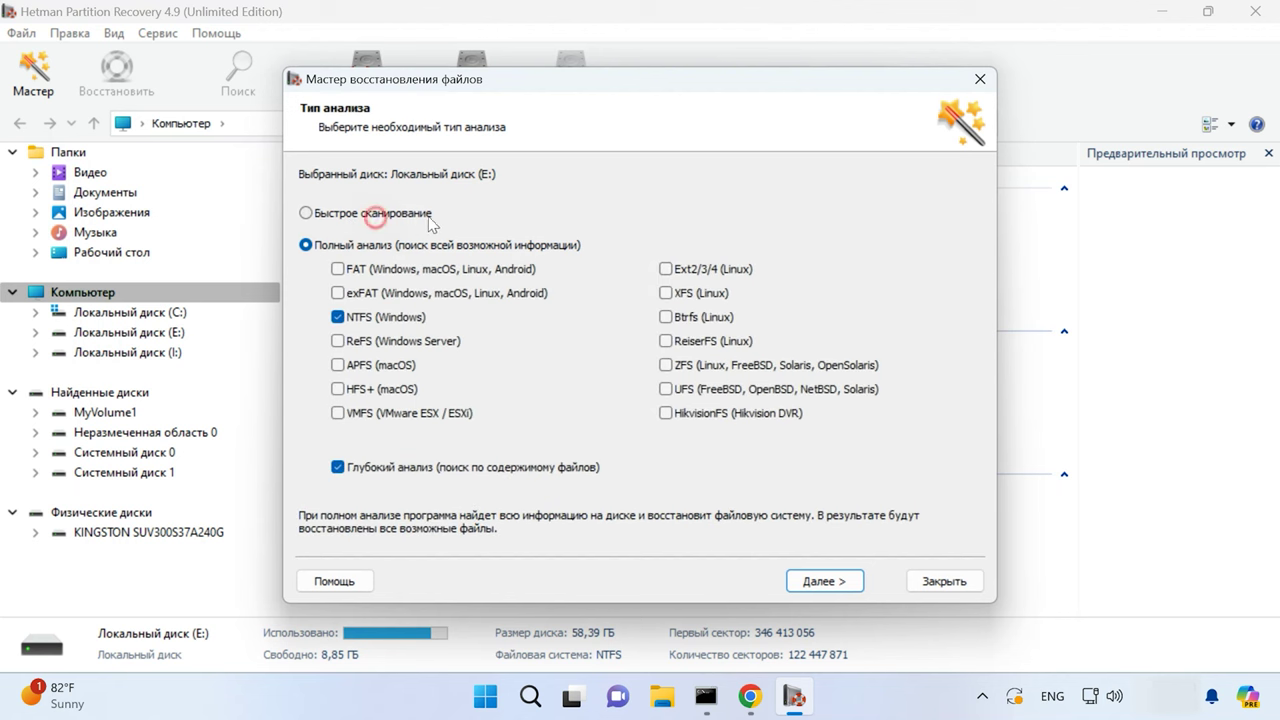
left_click(375, 213)
left_click(843, 585)
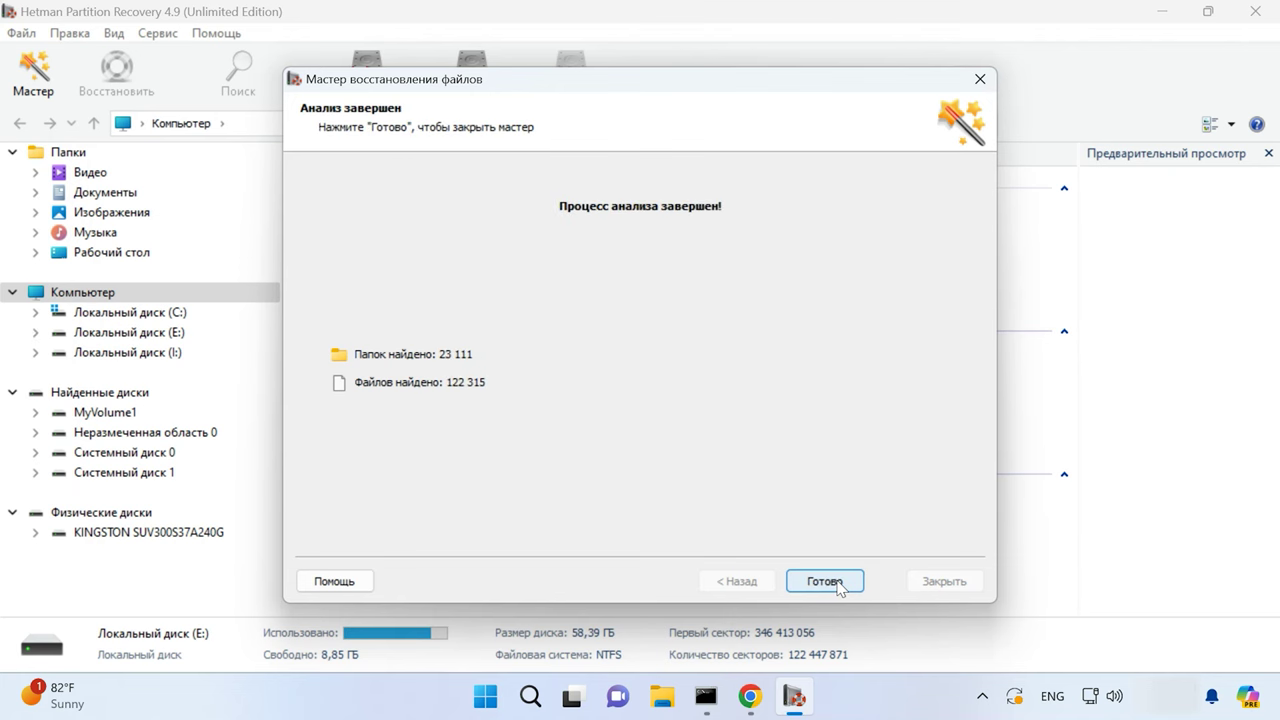
left_click(825, 581)
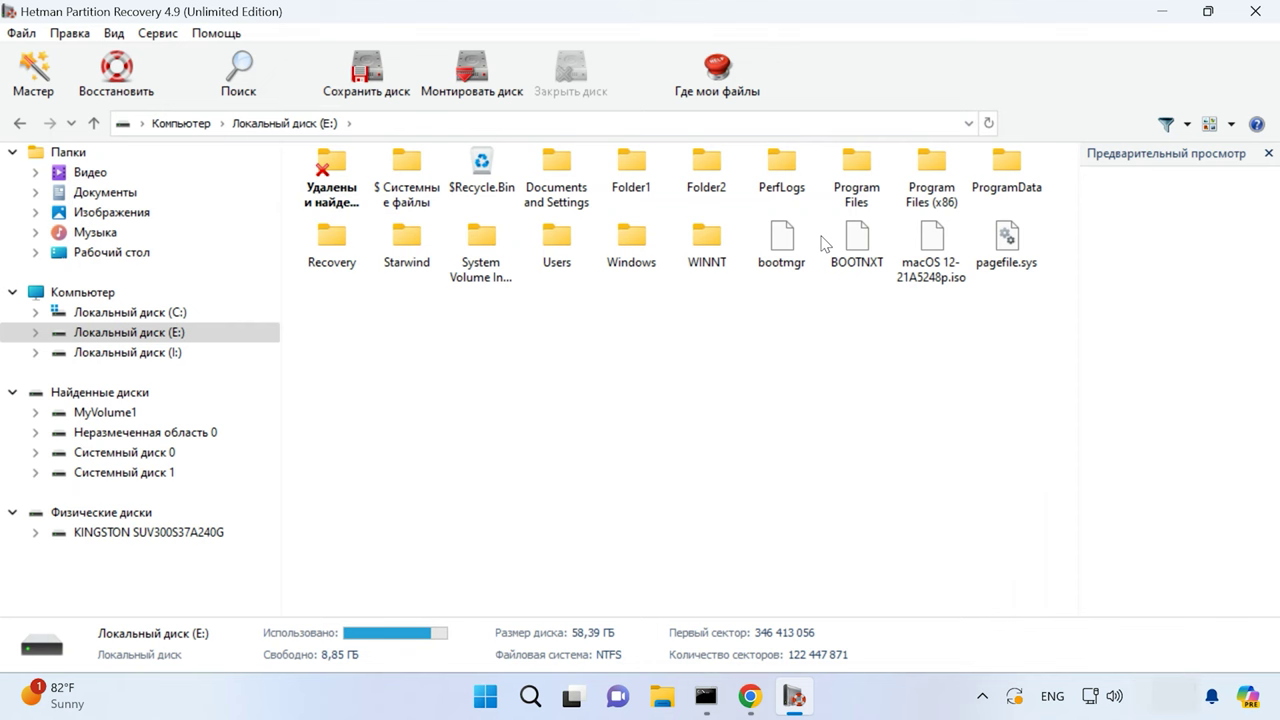
Open Folder2 on the scanned disk E: and display its files as large thumbnails.
double_click(710, 190)
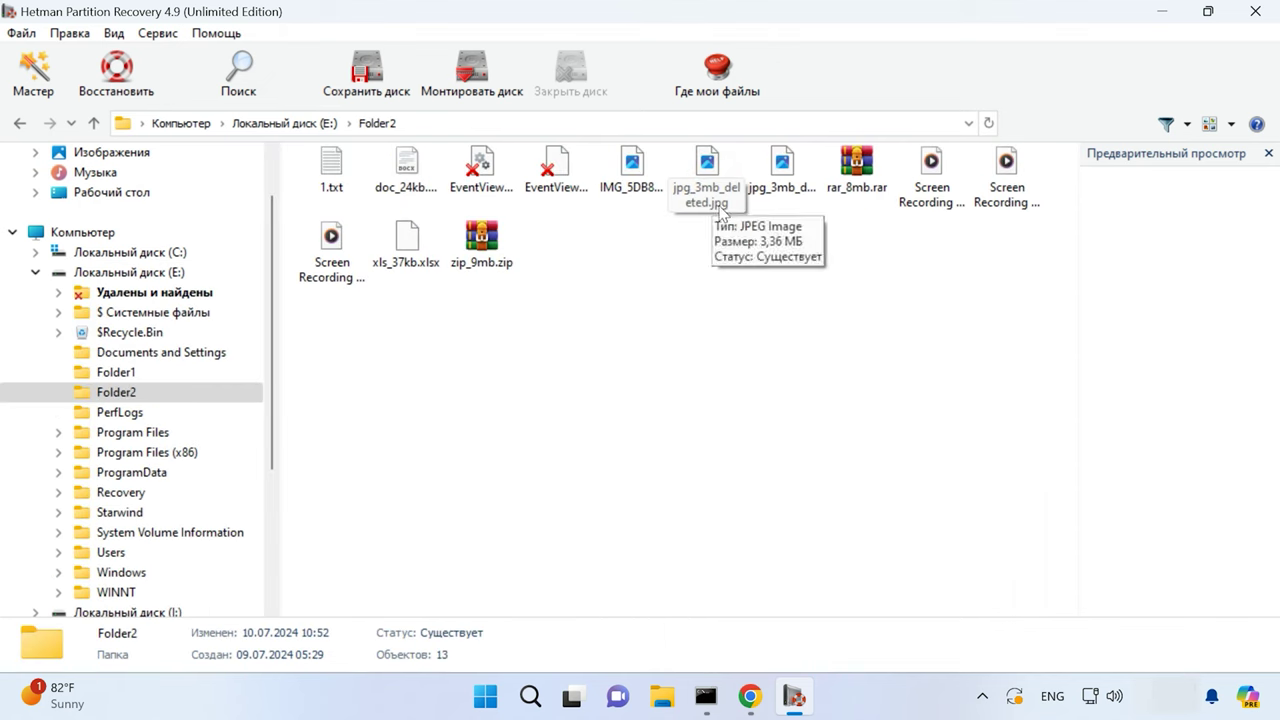
left_click(1209, 124)
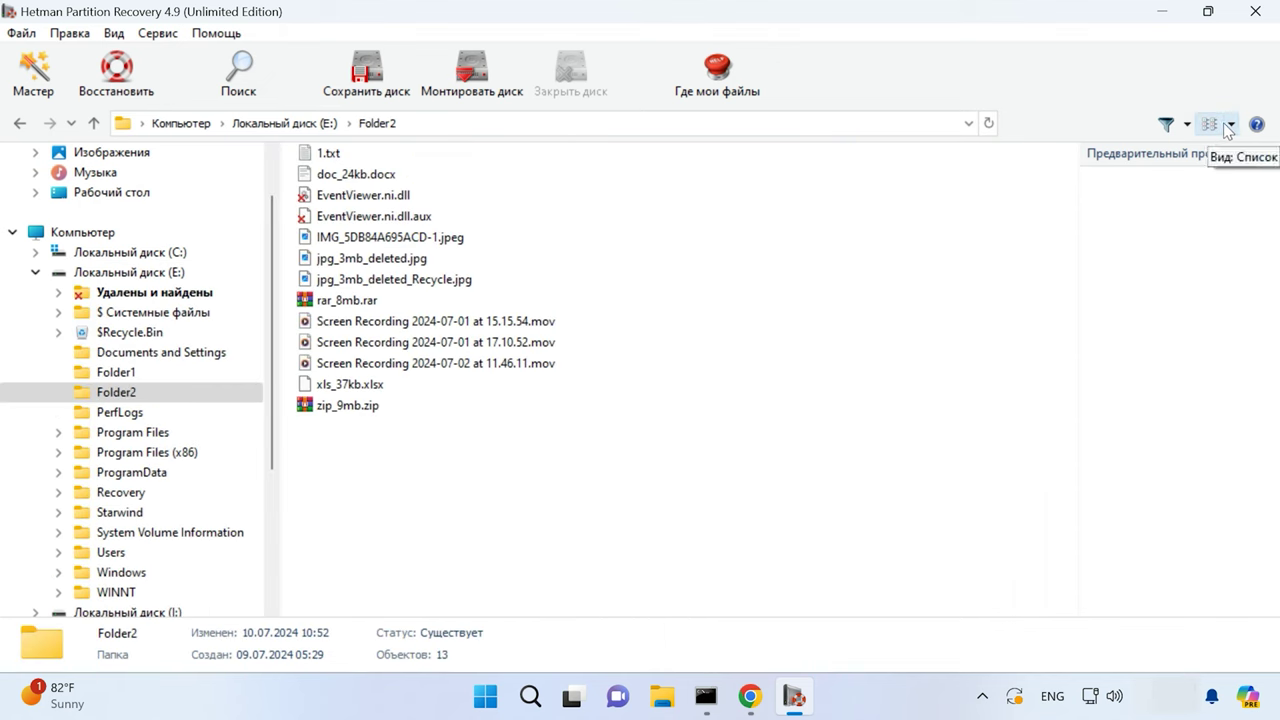
left_click(1230, 124)
left_click(1200, 150)
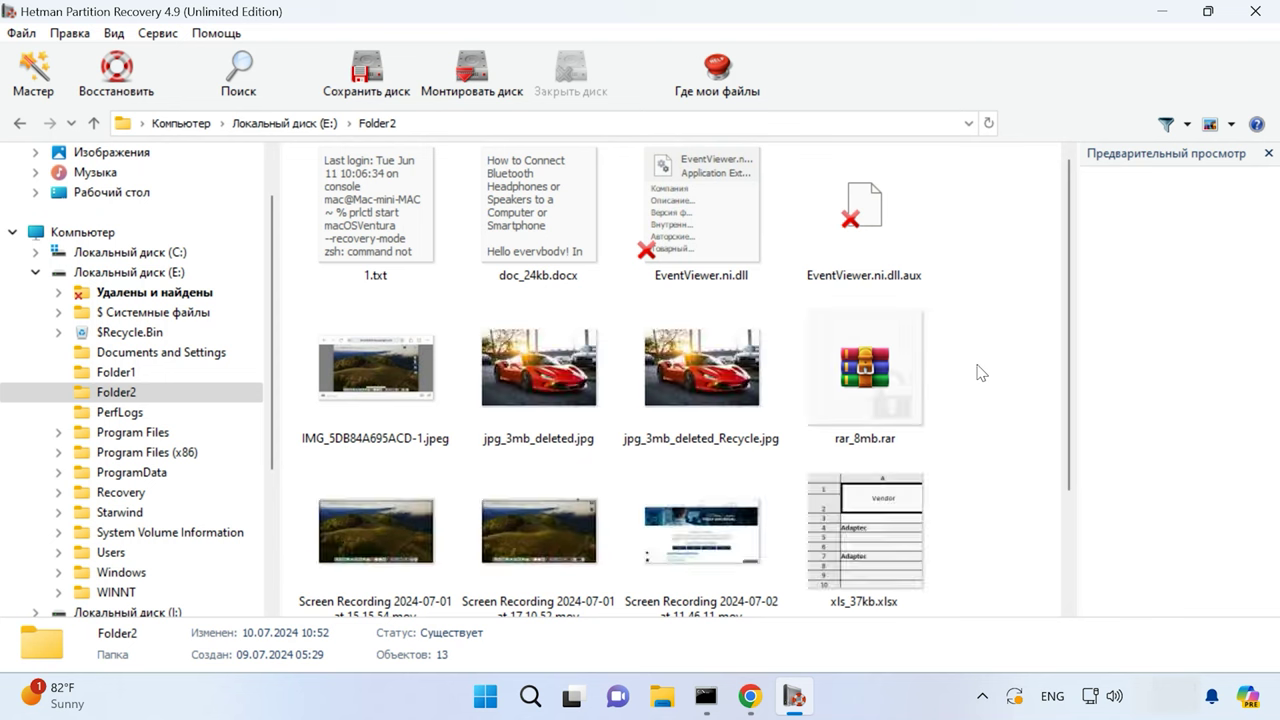
Recover jpg_3mb_deleted.jpg, jpg_3mb_deleted_Recycle.jpg and rar_8mb.rar to the hard disk in C:\1\.
left_click_drag(997, 352, 490, 388)
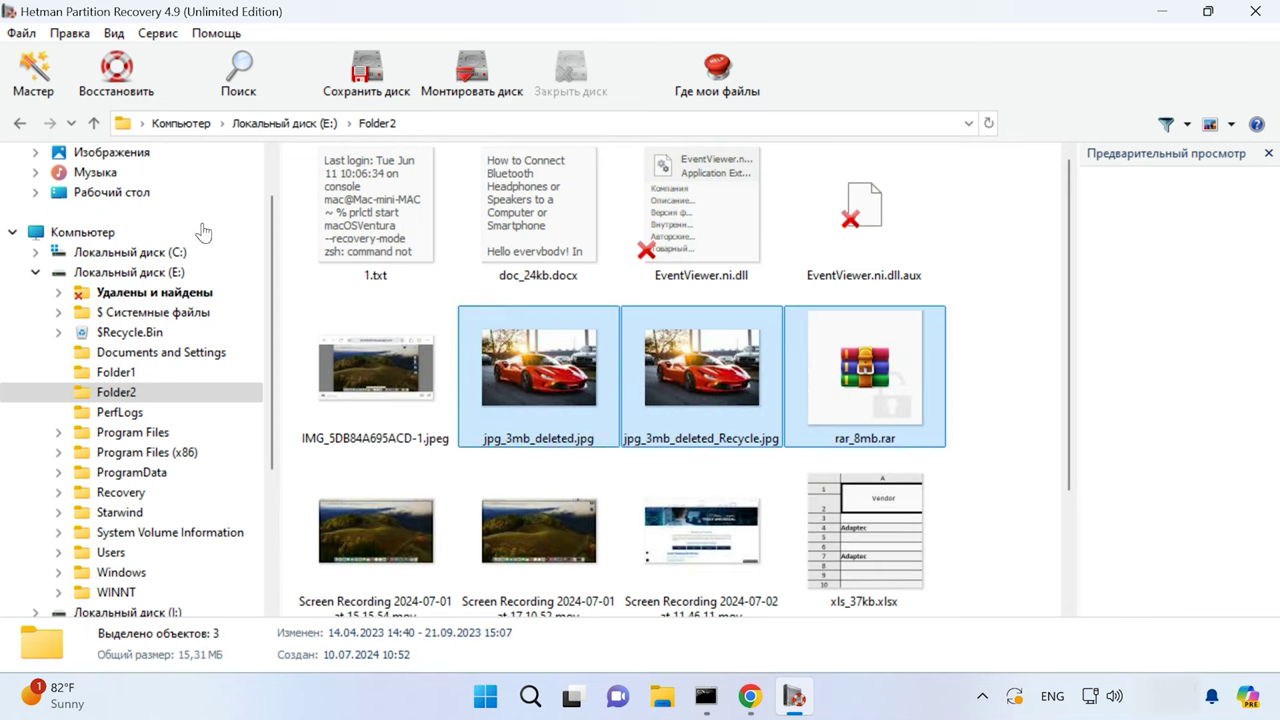
left_click(119, 96)
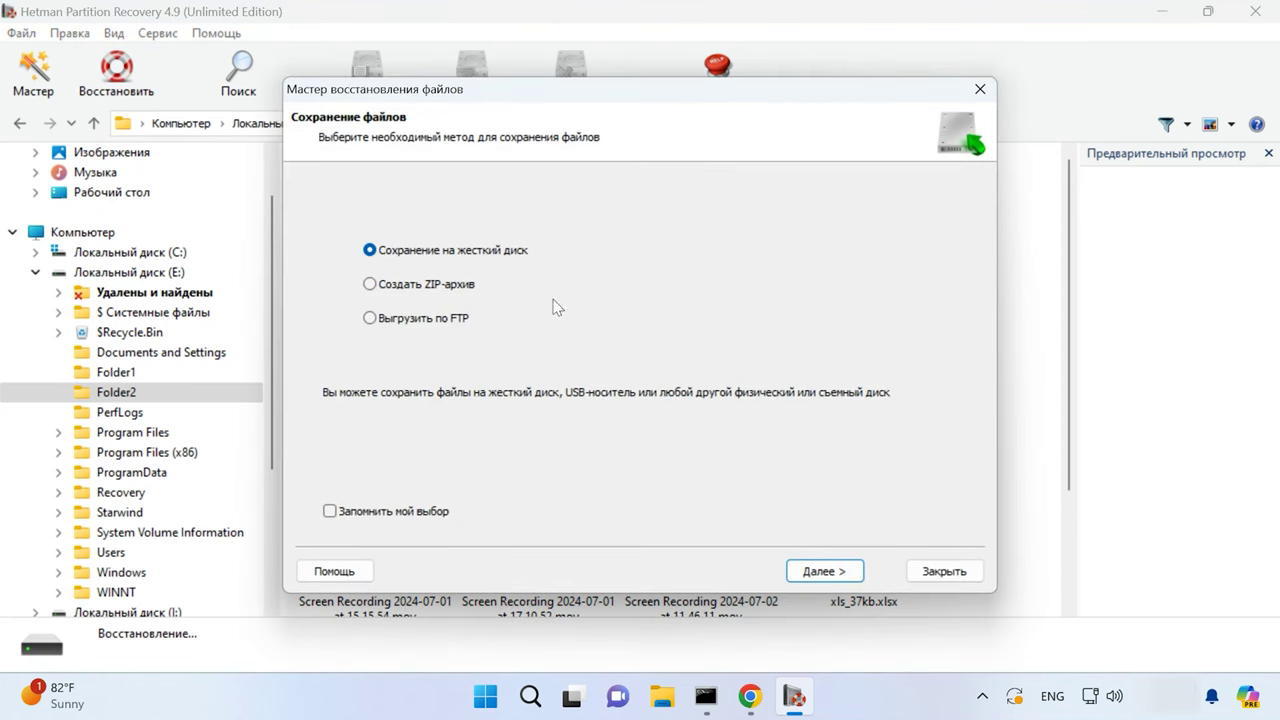
left_click(849, 575)
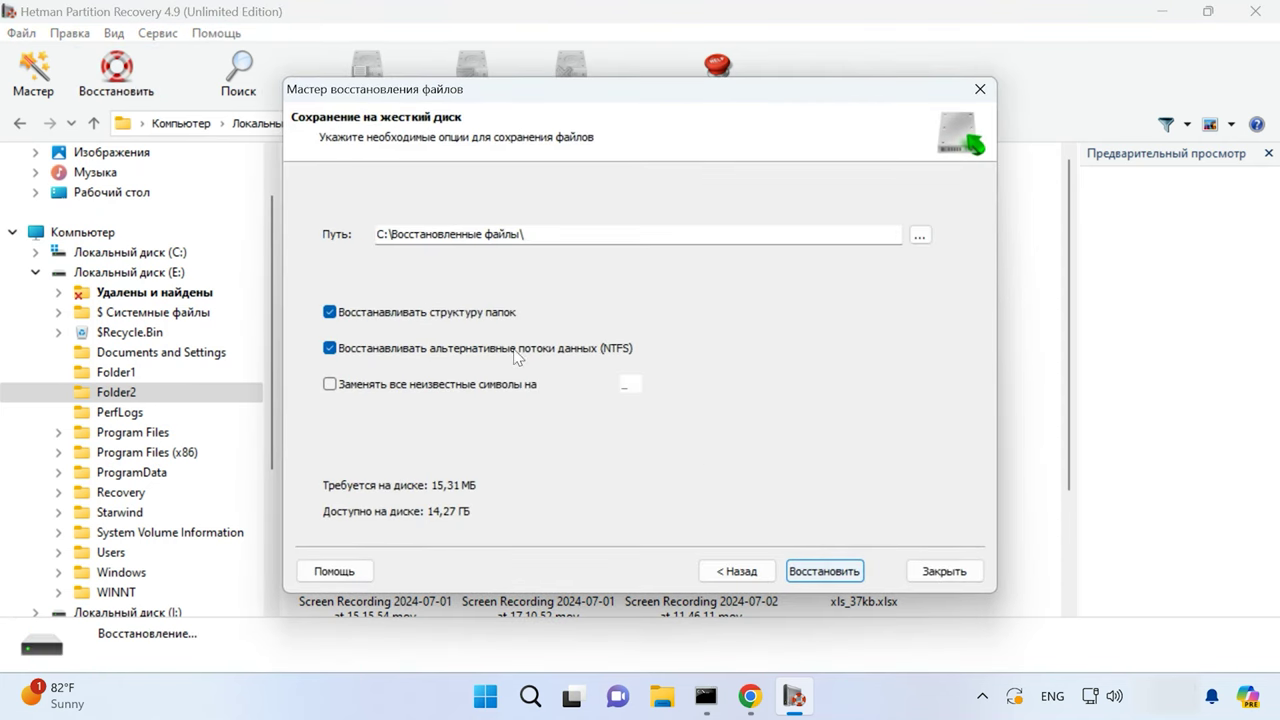
left_click_drag(520, 238, 459, 238)
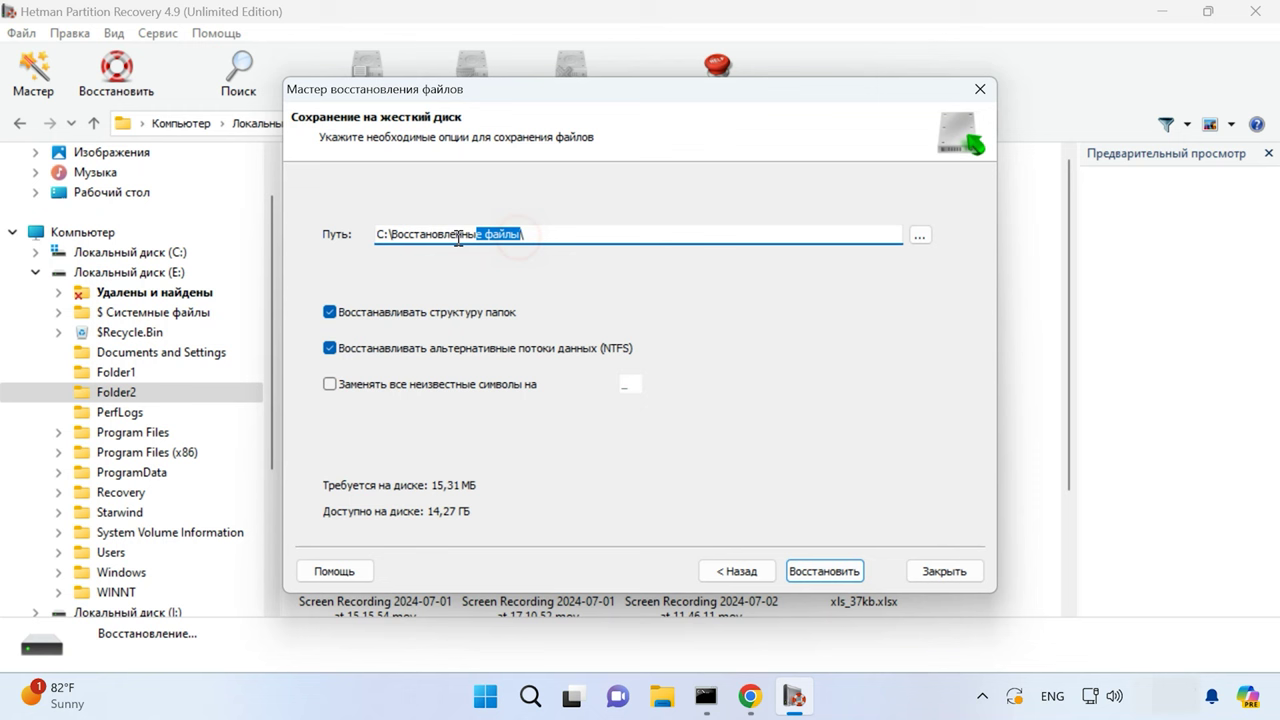
type("1\\")
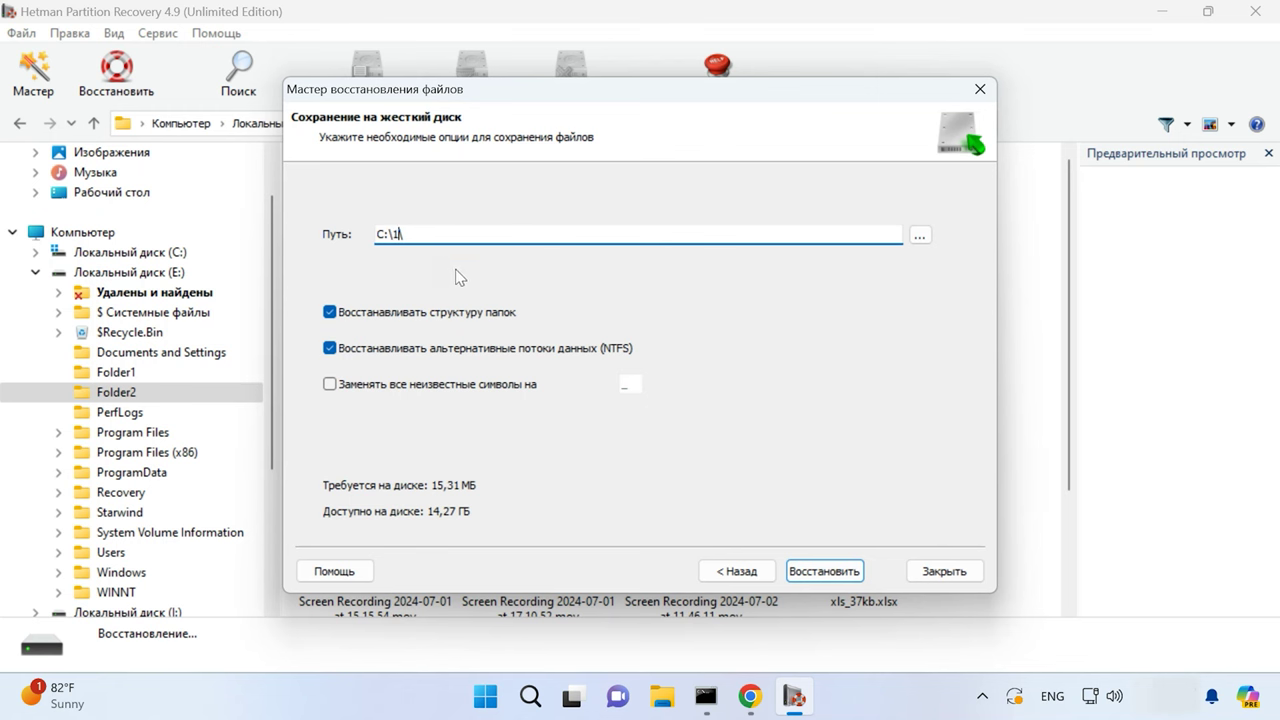
left_click(824, 571)
left_click(824, 571)
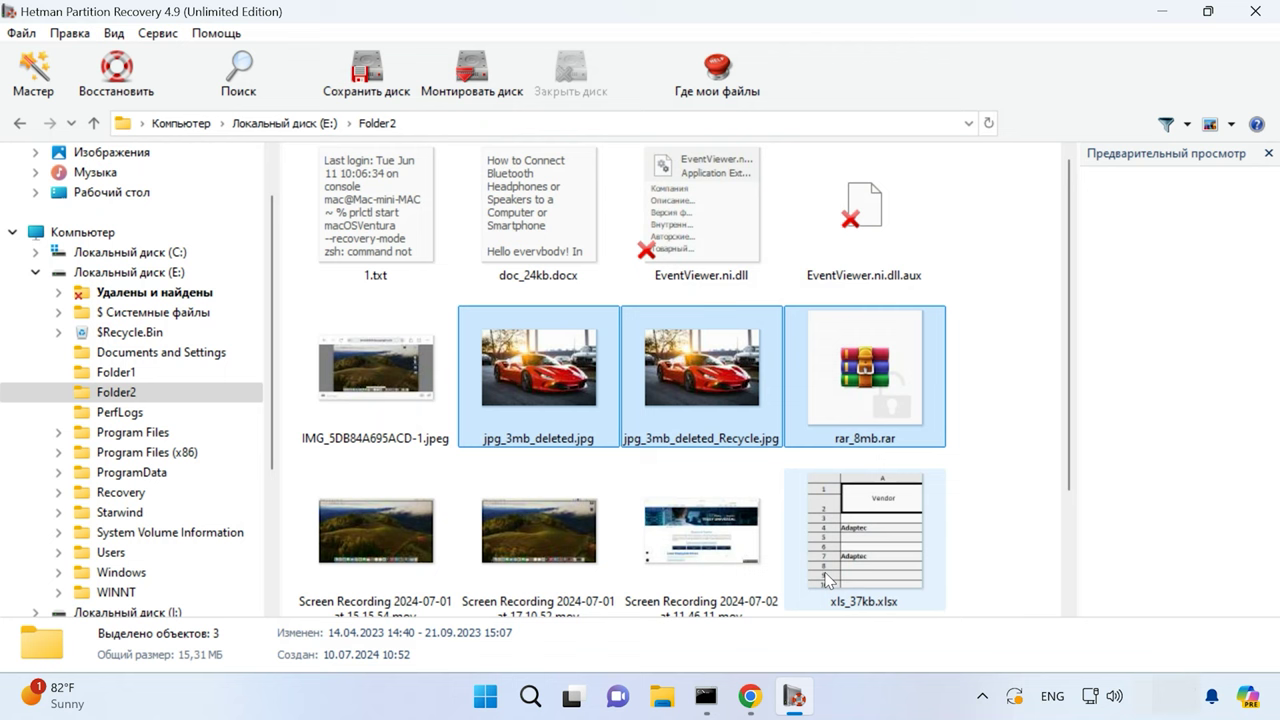
Check the recovered files in folder 1 on Local Disk (C:) in File Explorer.
left_click(664, 696)
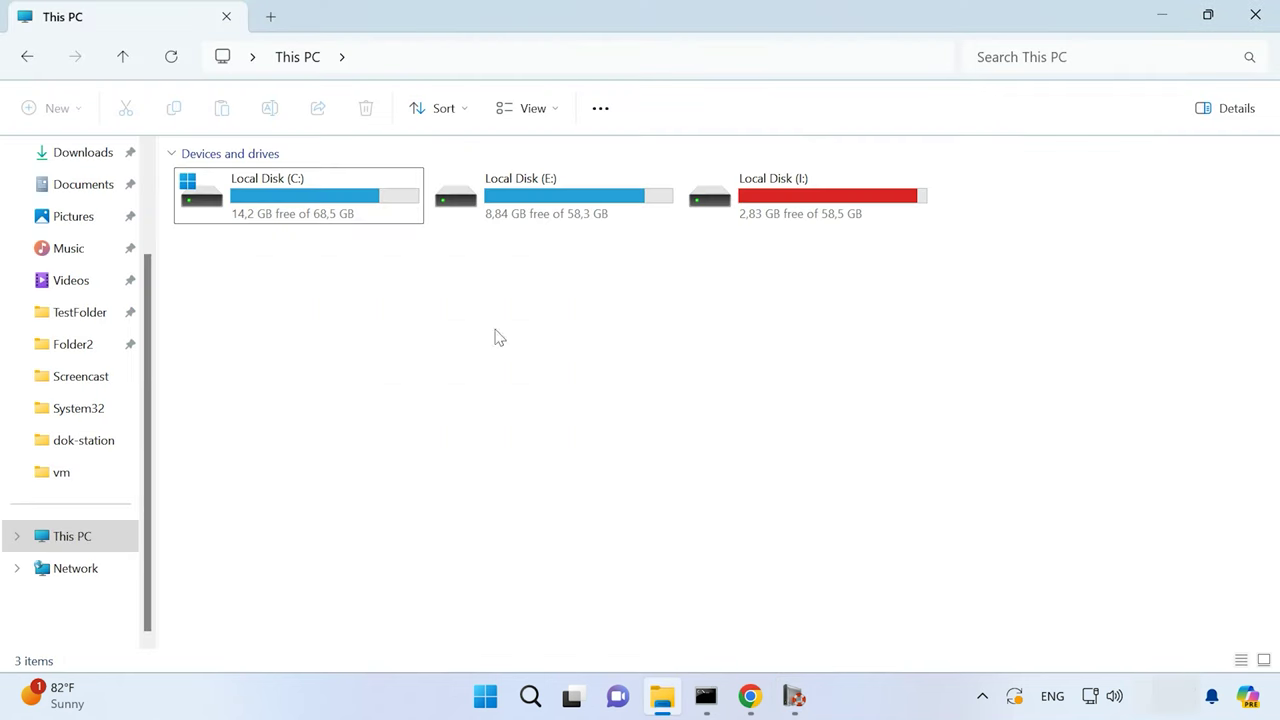
double_click(323, 206)
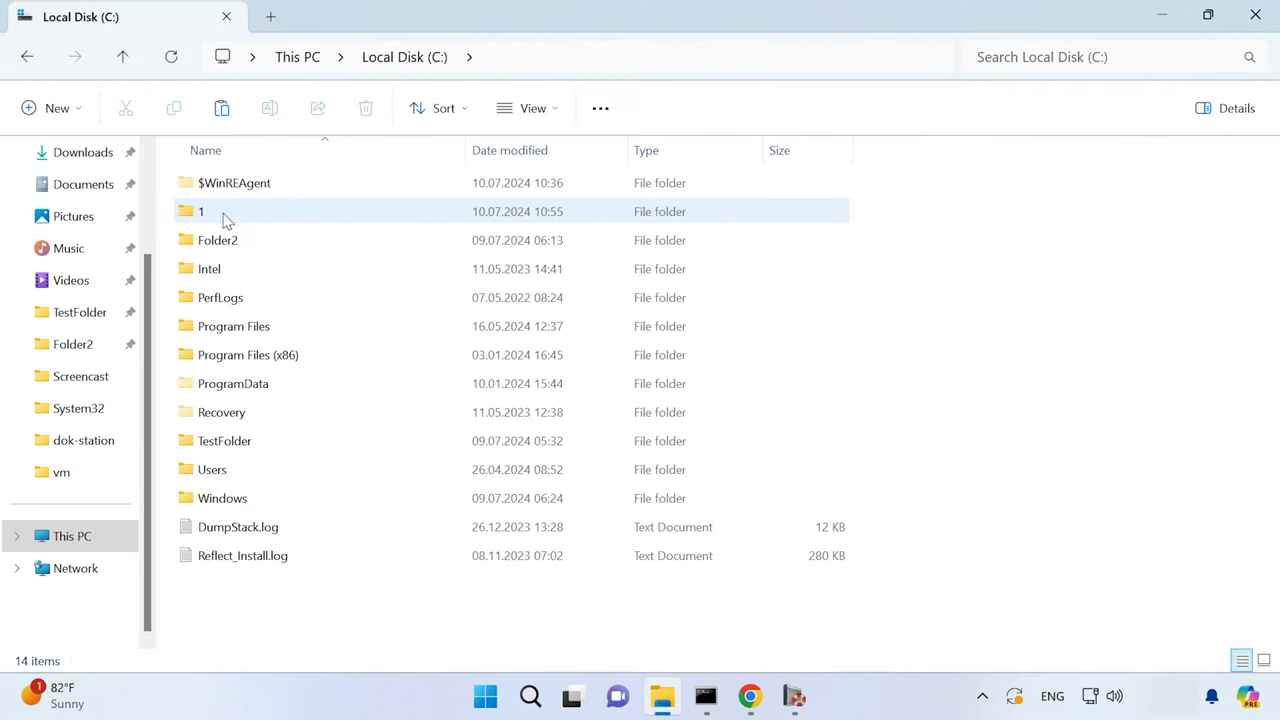
double_click(225, 216)
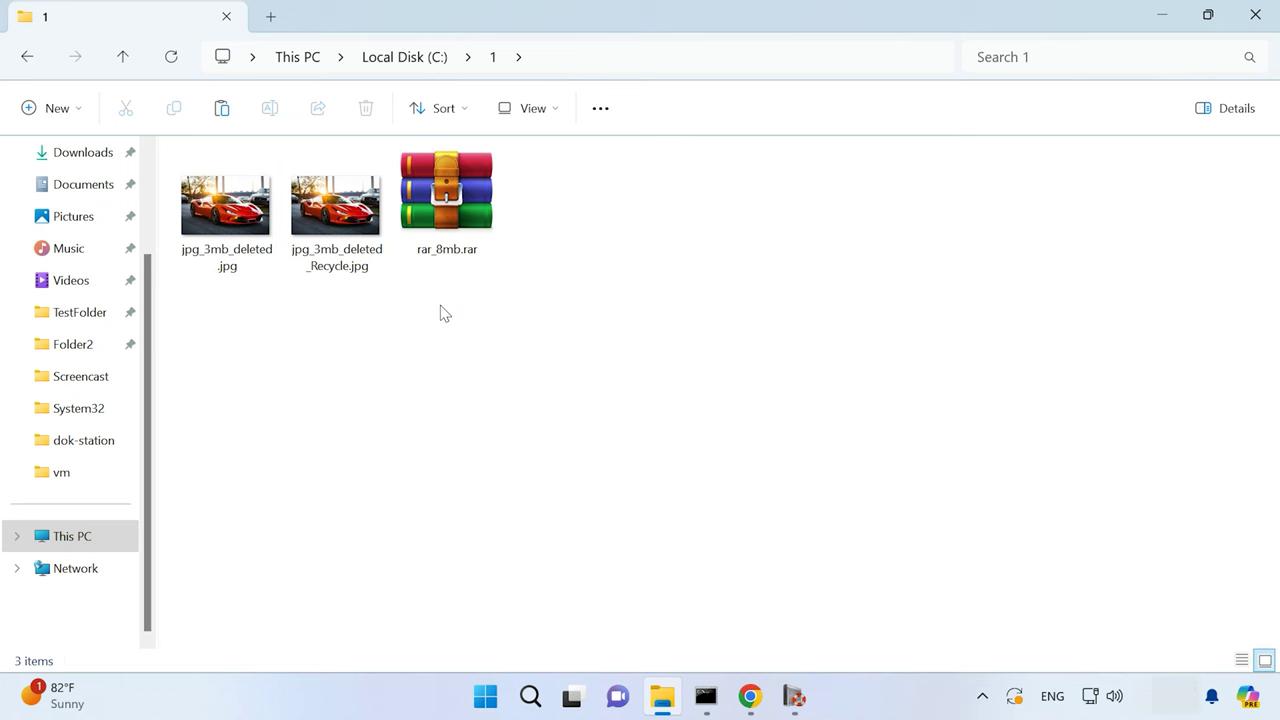
Reanalyse Local Disk (E:) in Hetman Partition Recovery using full analysis with NTFS and deep content search.
left_click(794, 697)
left_click(102, 236)
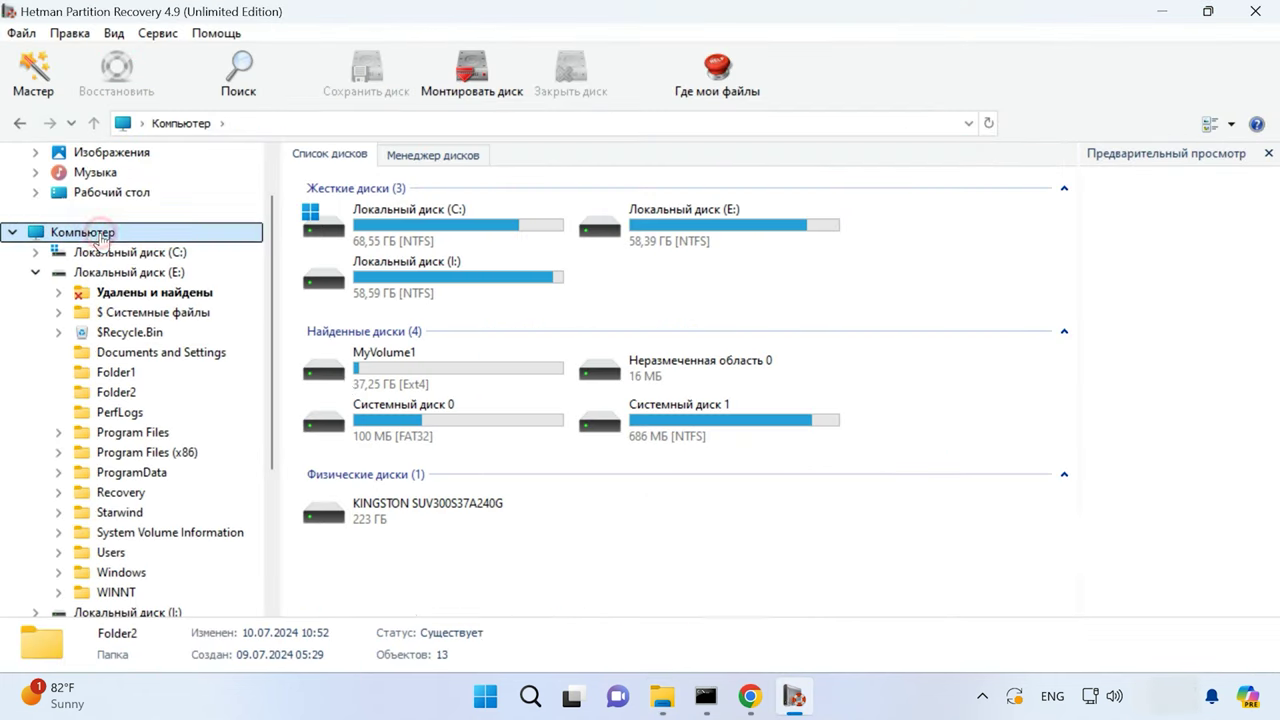
right_click(731, 245)
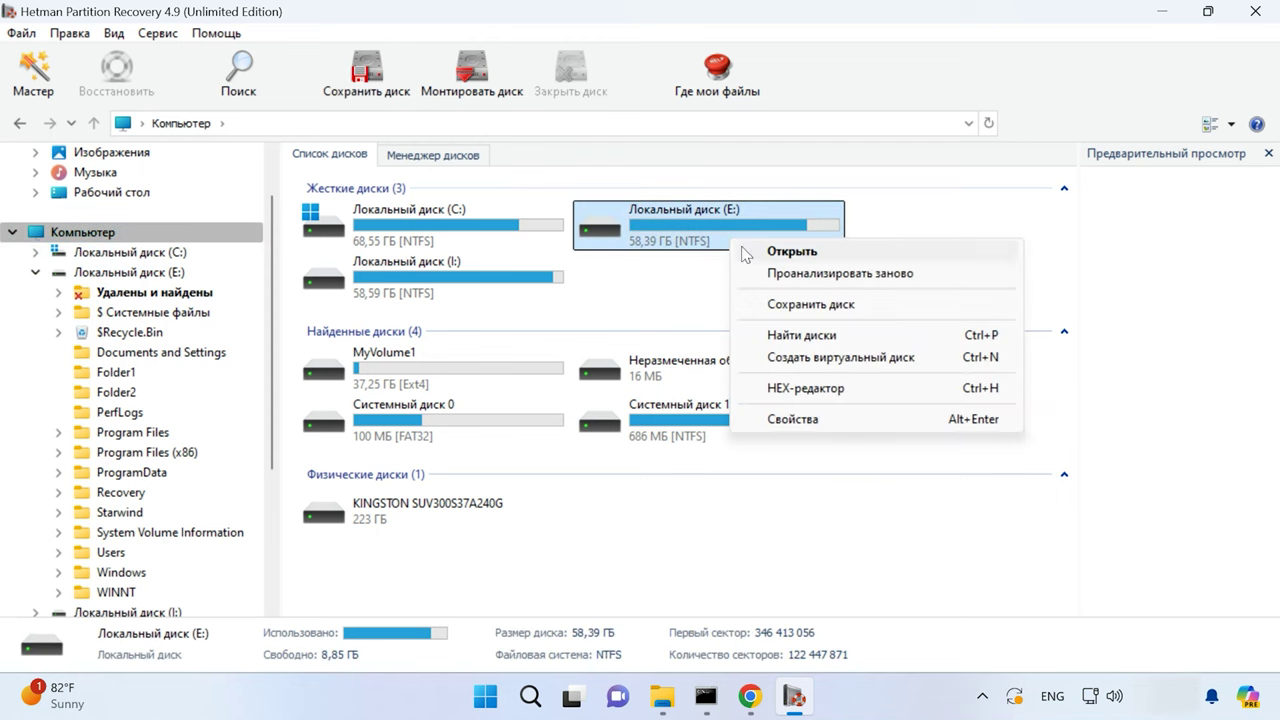
left_click(883, 283)
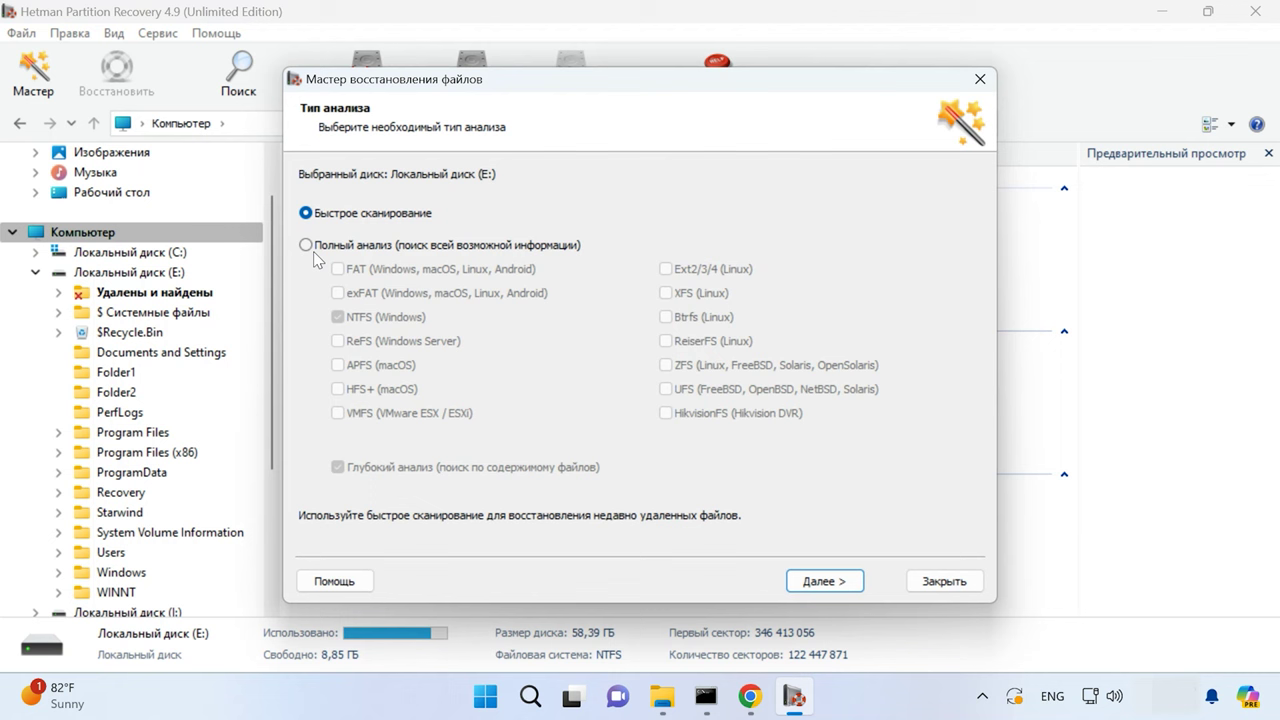
left_click(339, 246)
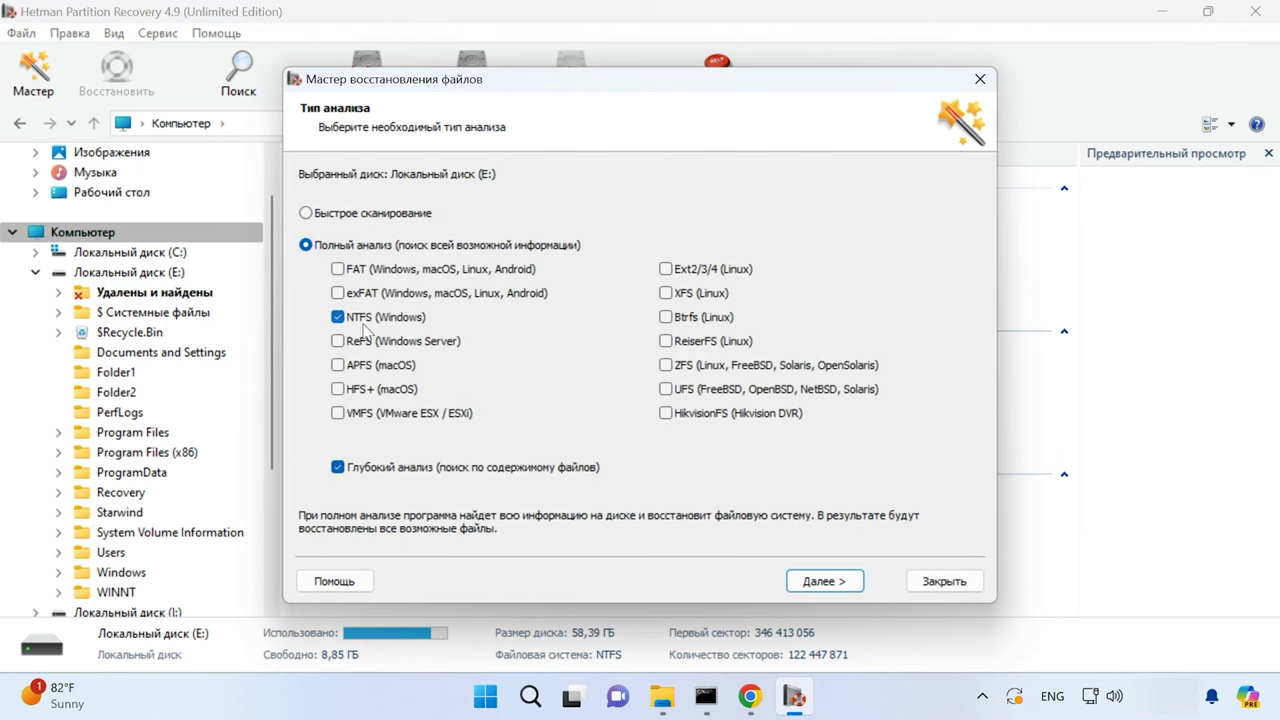
left_click(822, 583)
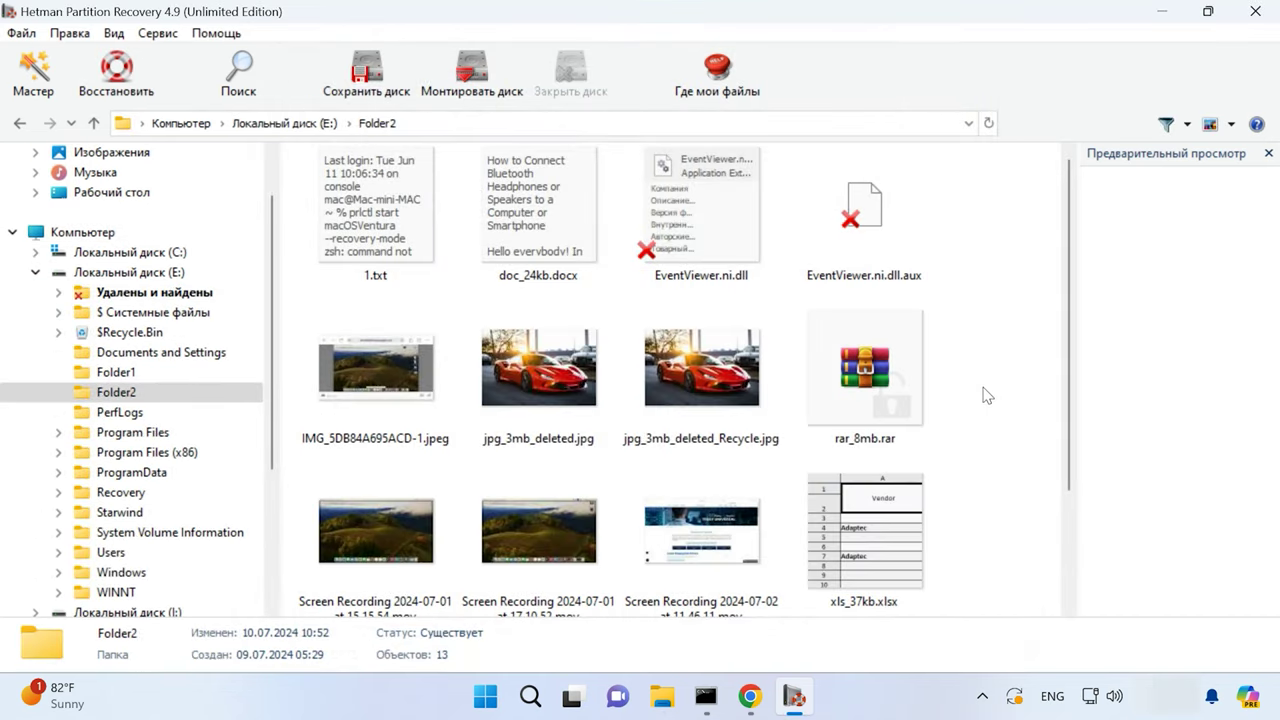
Select the two jpg_3mb_deleted images and rar_8mb.rar in Folder2 and start their recovery.
left_click_drag(995, 355, 487, 383)
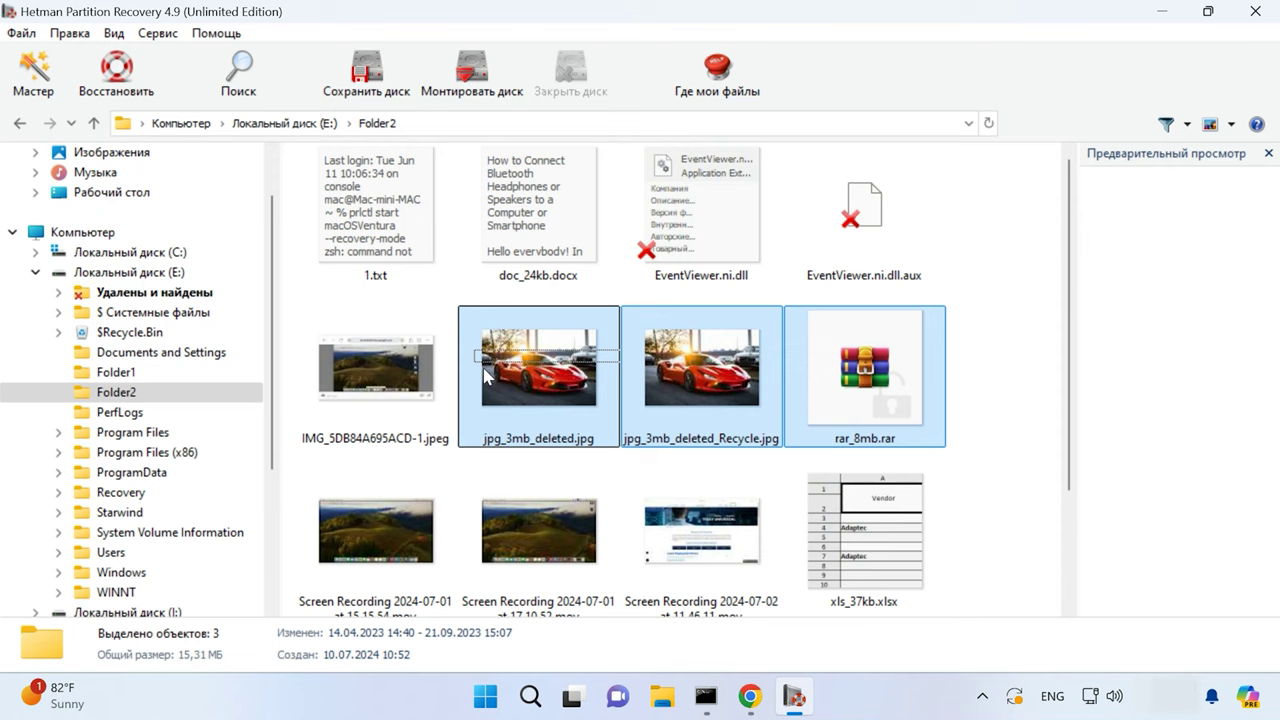
left_click(115, 95)
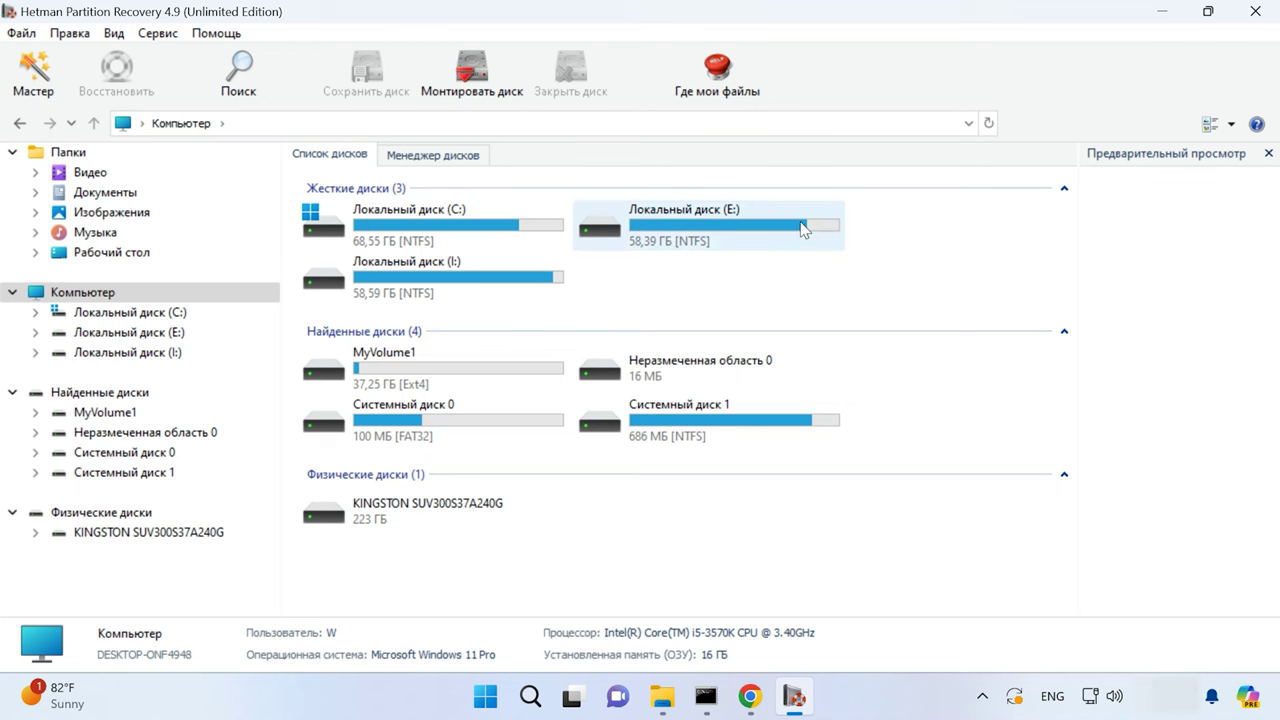
Save a complete image of Local Disk (E:) to the hard disk as C:\Локальный диск (E).dsk.
right_click(720, 240)
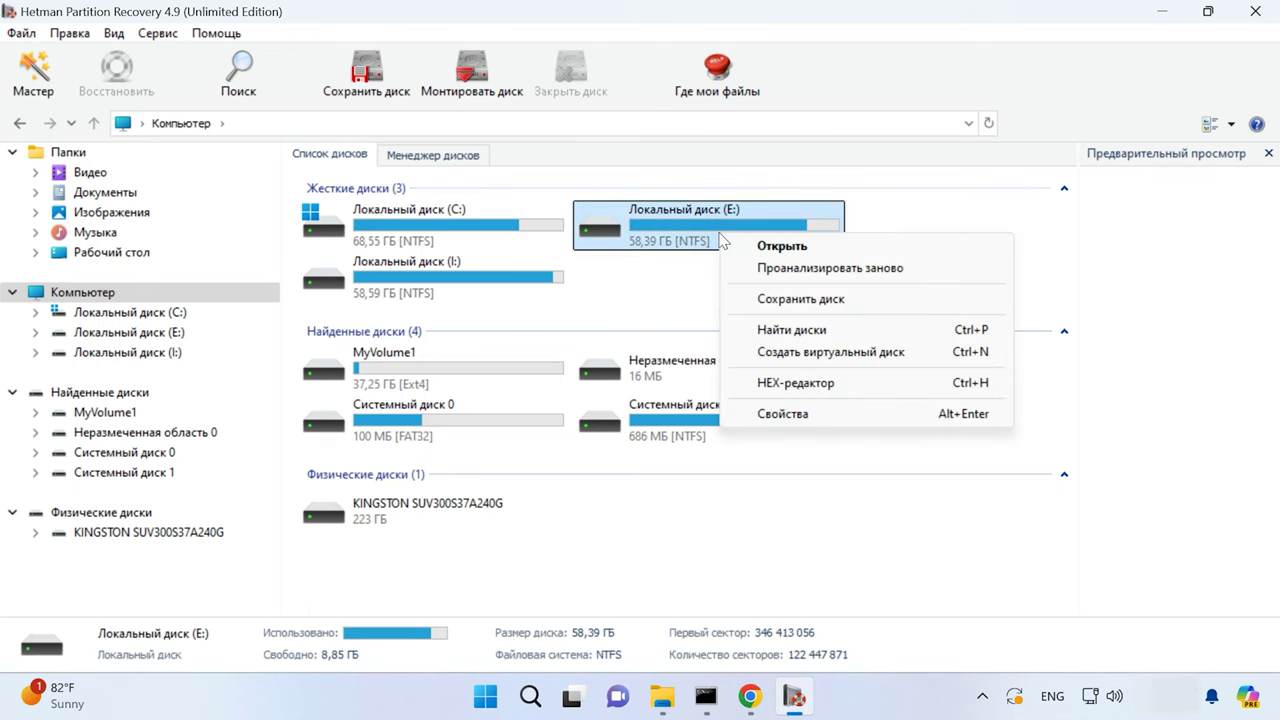
left_click(806, 300)
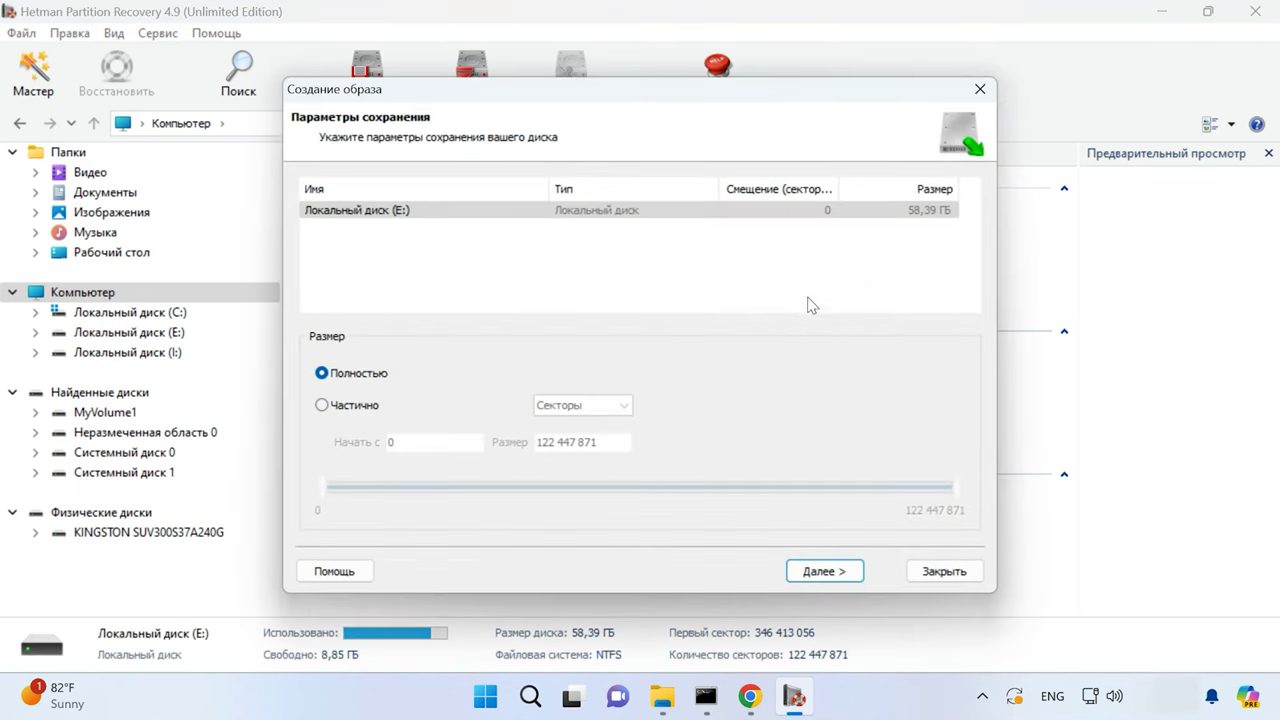
left_click(845, 572)
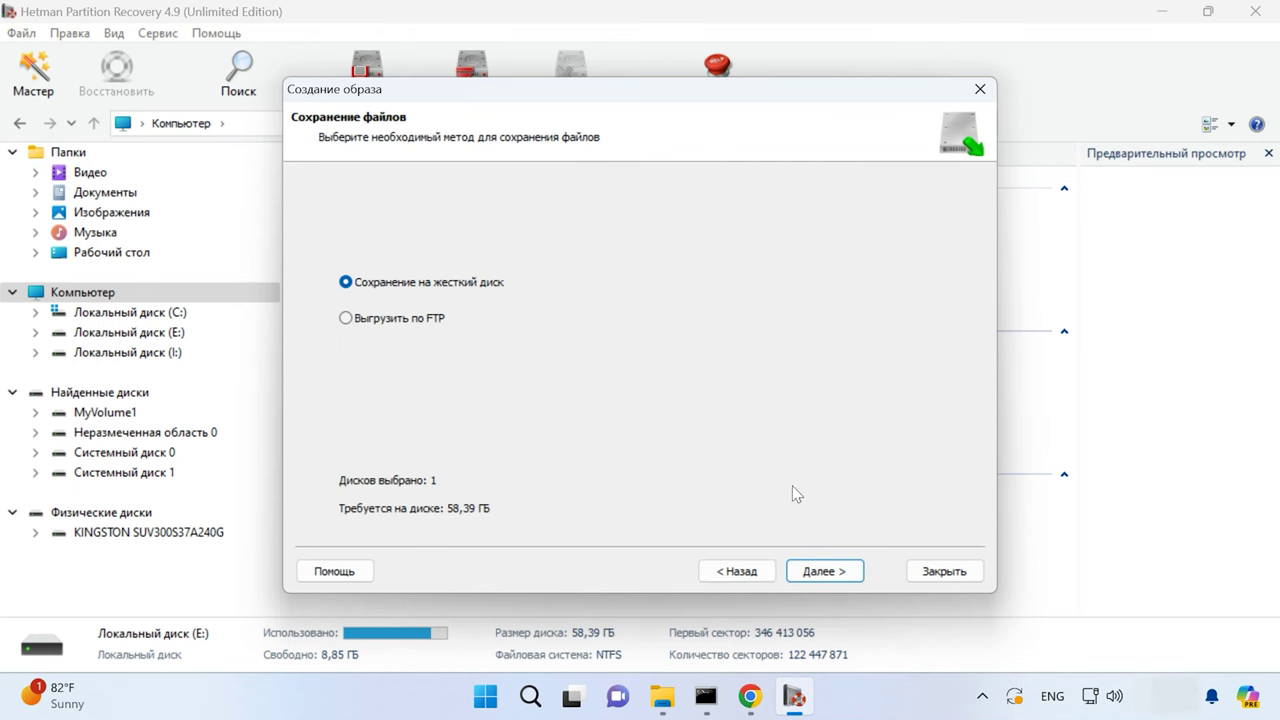
left_click(821, 571)
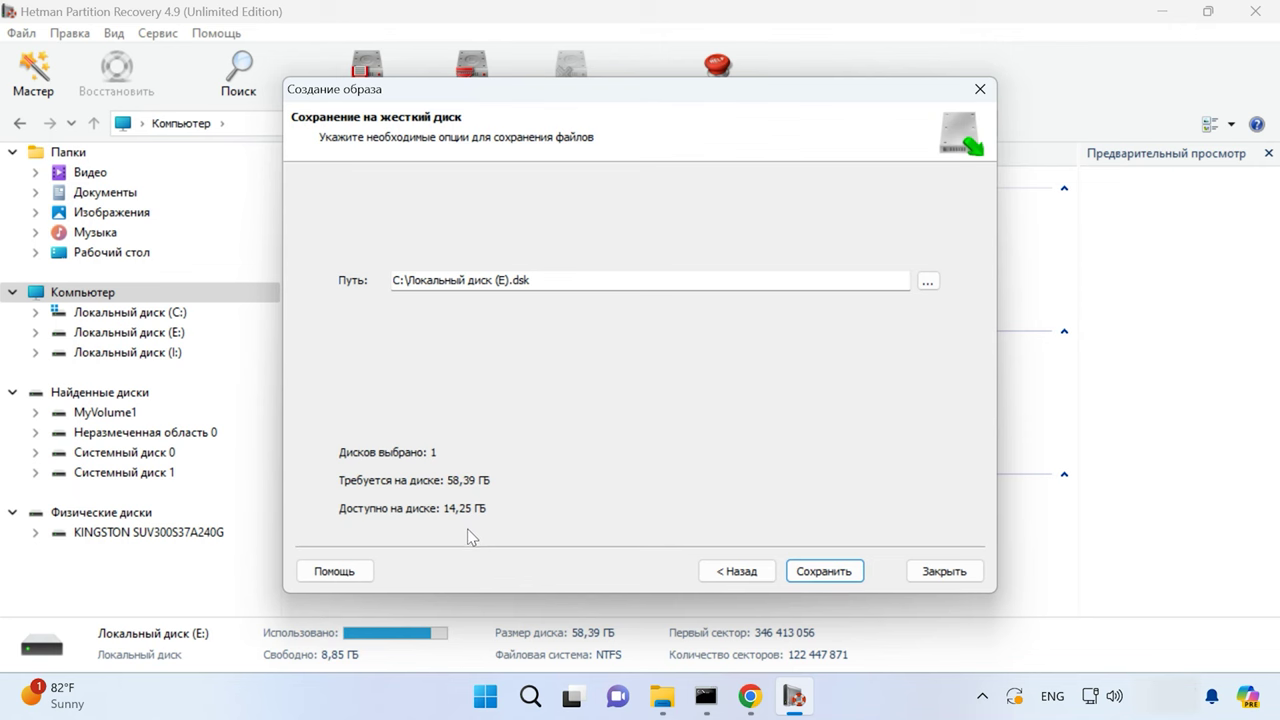
left_click(826, 572)
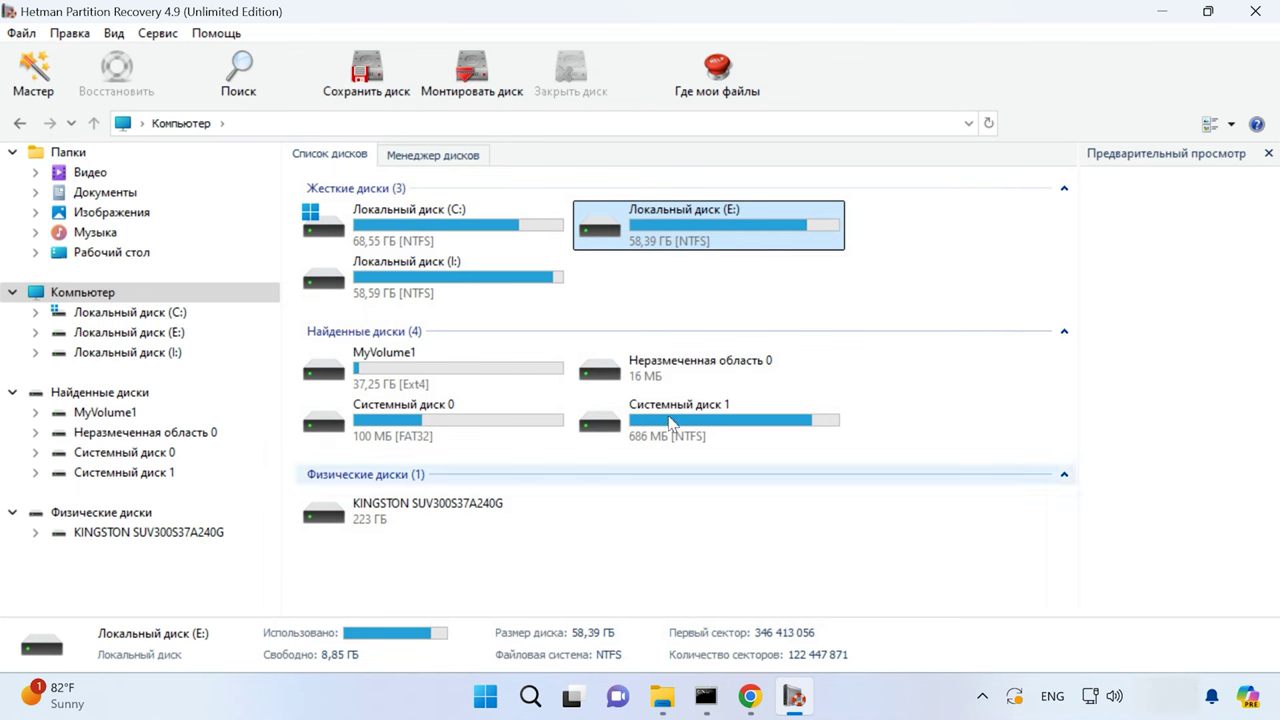
Start mounting a disk image to reach the choice of image type.
left_click(466, 100)
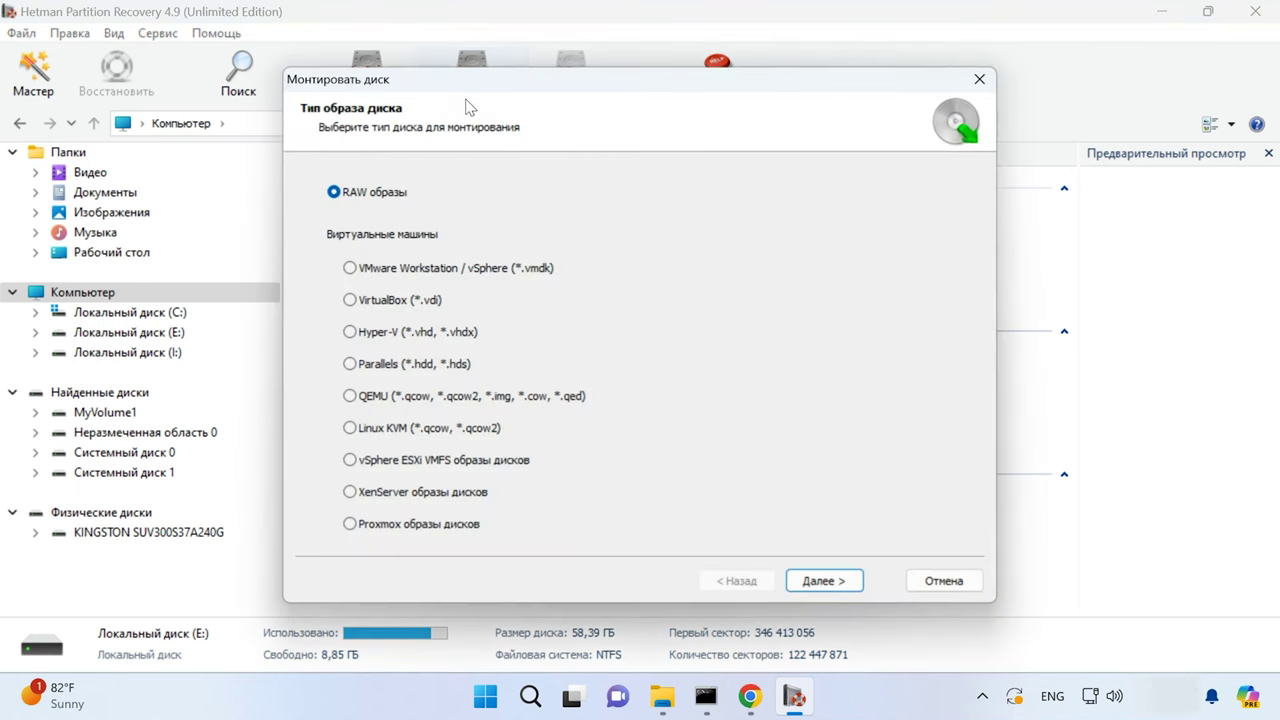